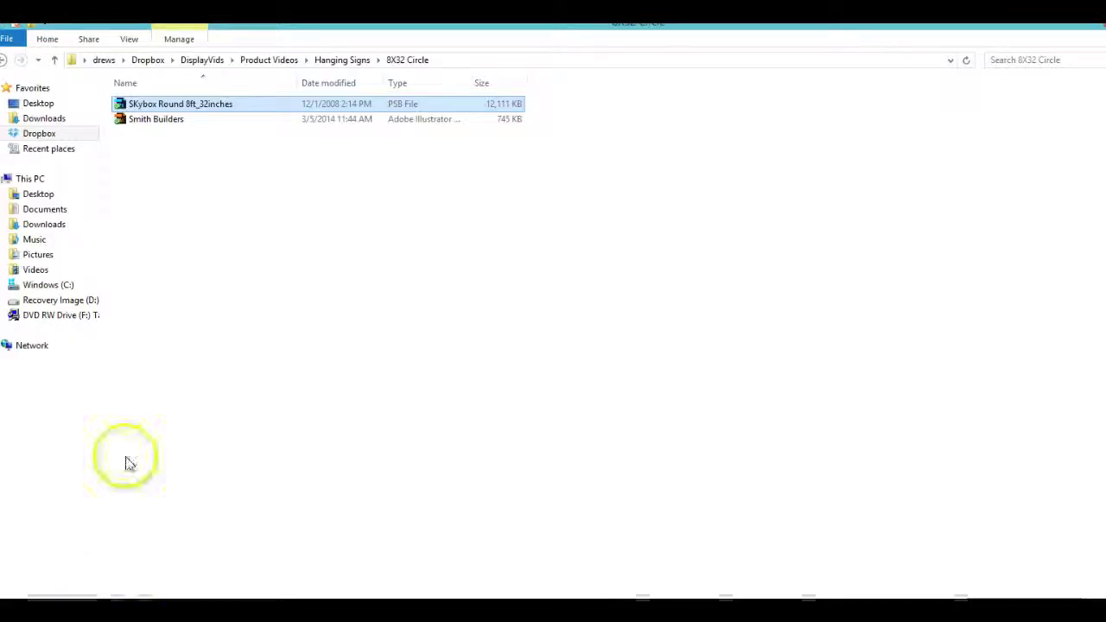
- Open the SKybox Round 8ft_32inches template file in Photoshop
drag(160, 108, 251, 336)
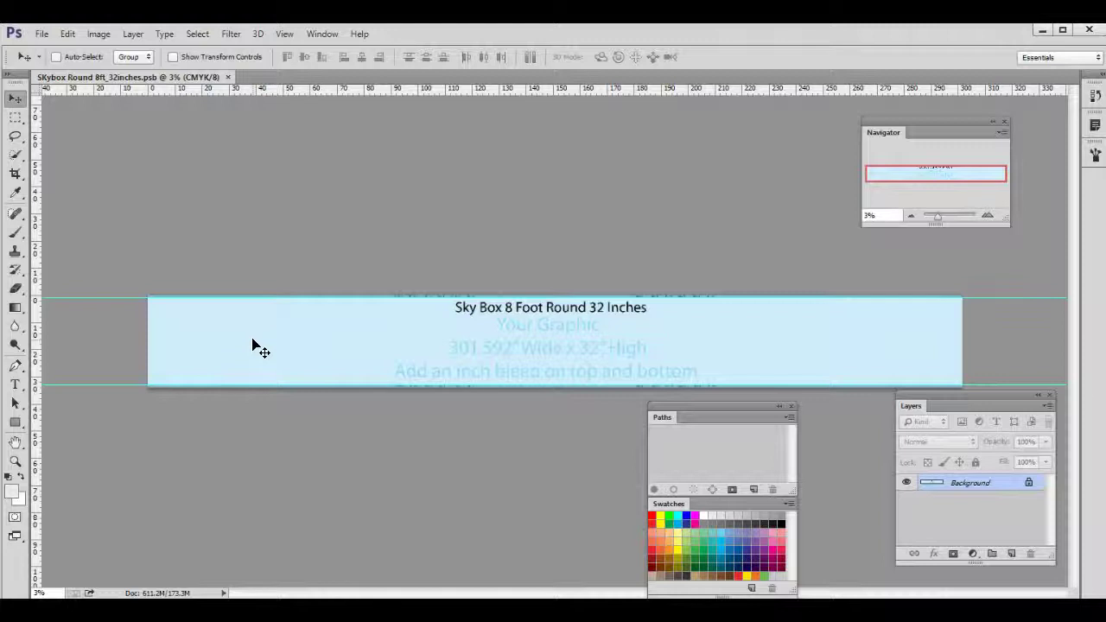
drag(983, 517, 989, 492)
drag(985, 489, 630, 350)
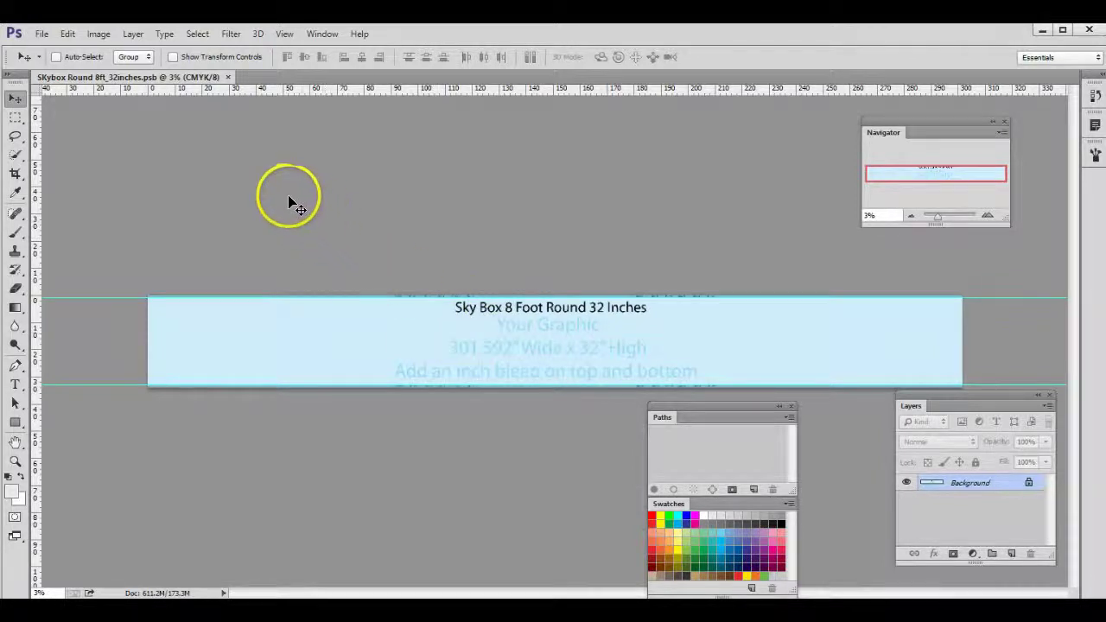
- Check the template's colour mode and bit depth without changing them
click(97, 34)
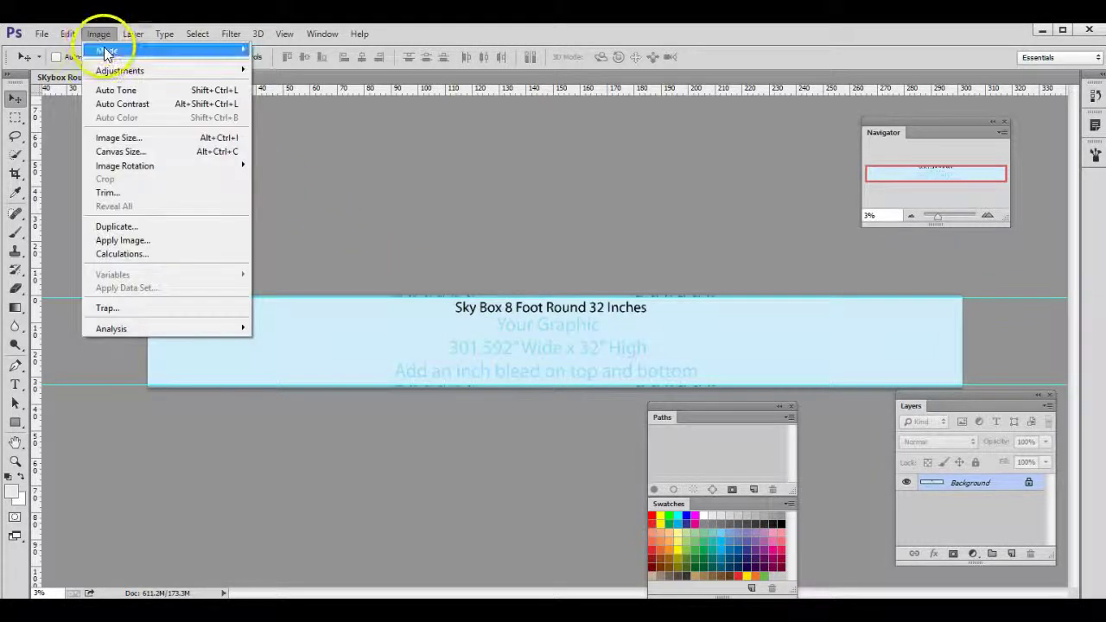
mouse_move(106, 51)
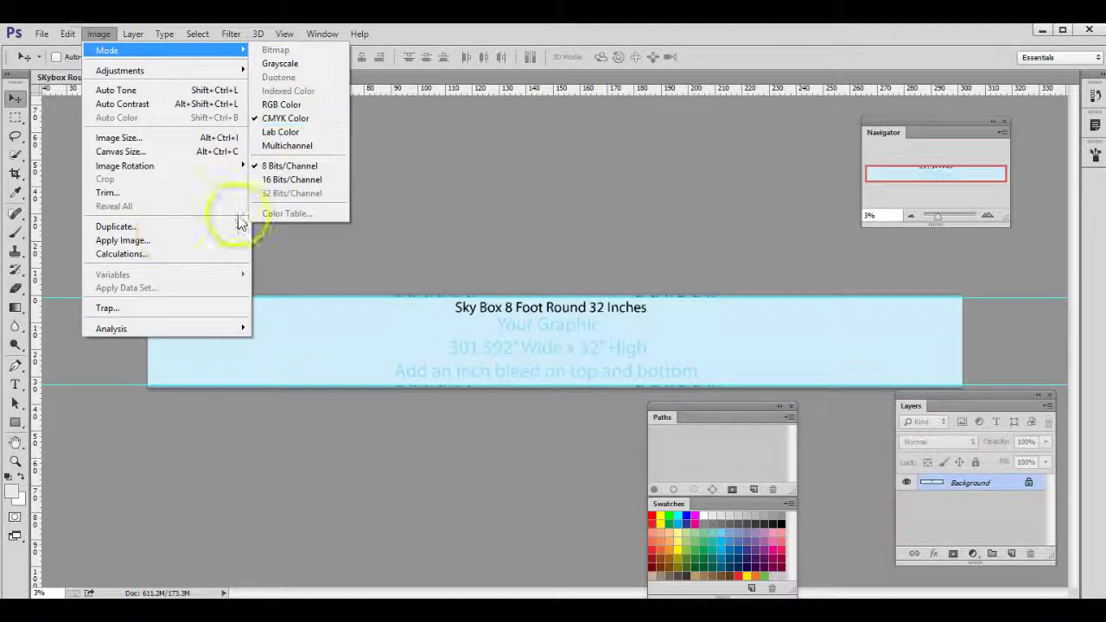
click(491, 194)
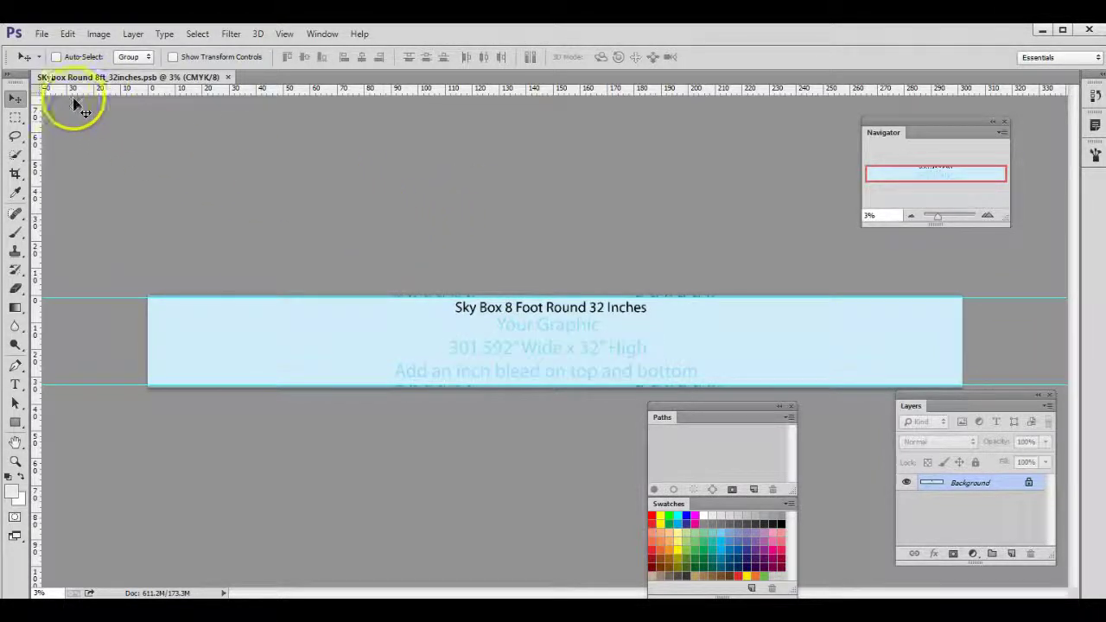
- Place the Smith Builders Illustrator file into the banner template
click(42, 34)
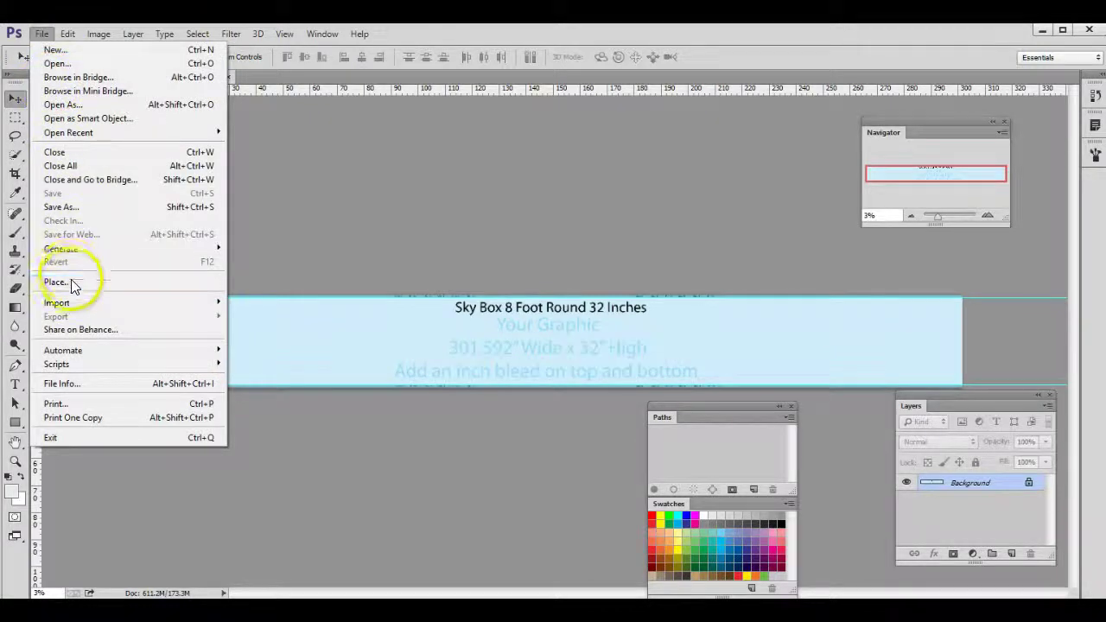
click(70, 282)
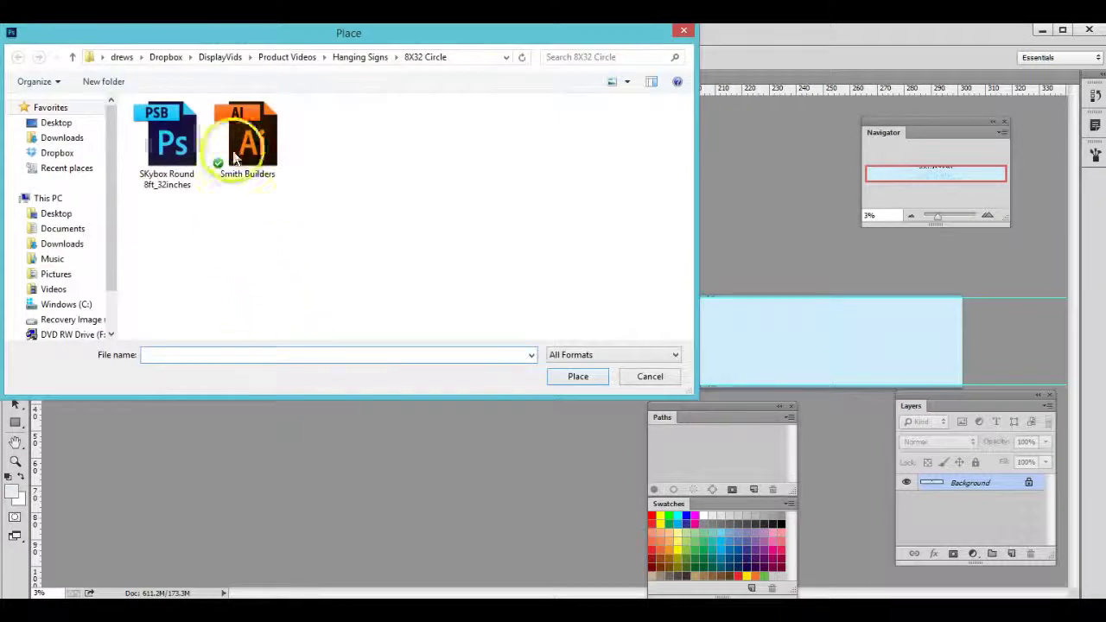
double_click(249, 134)
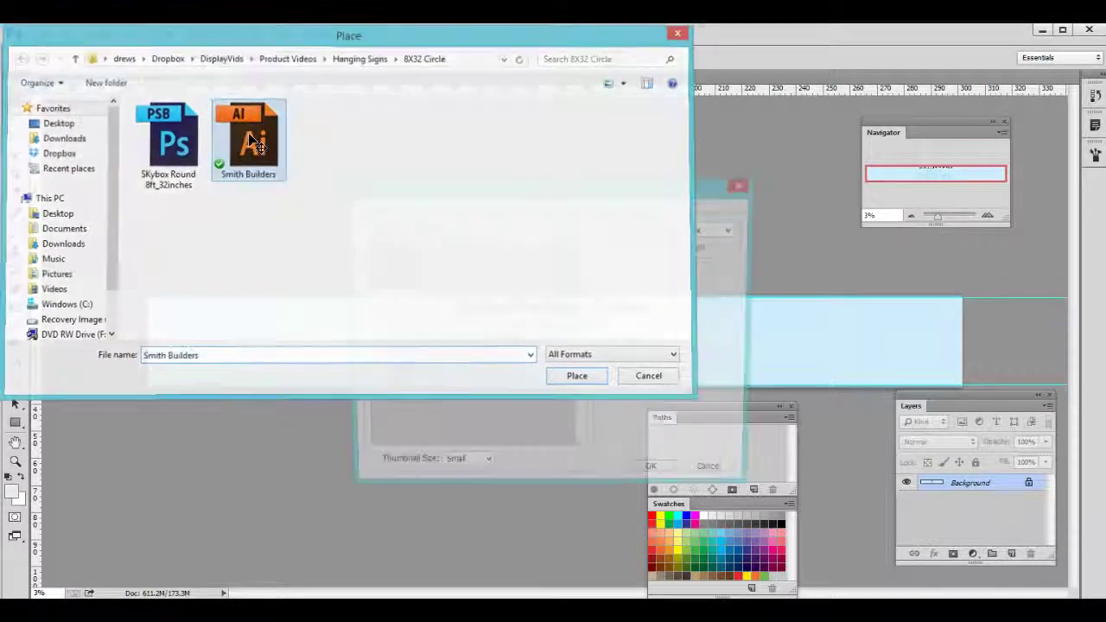
click(657, 475)
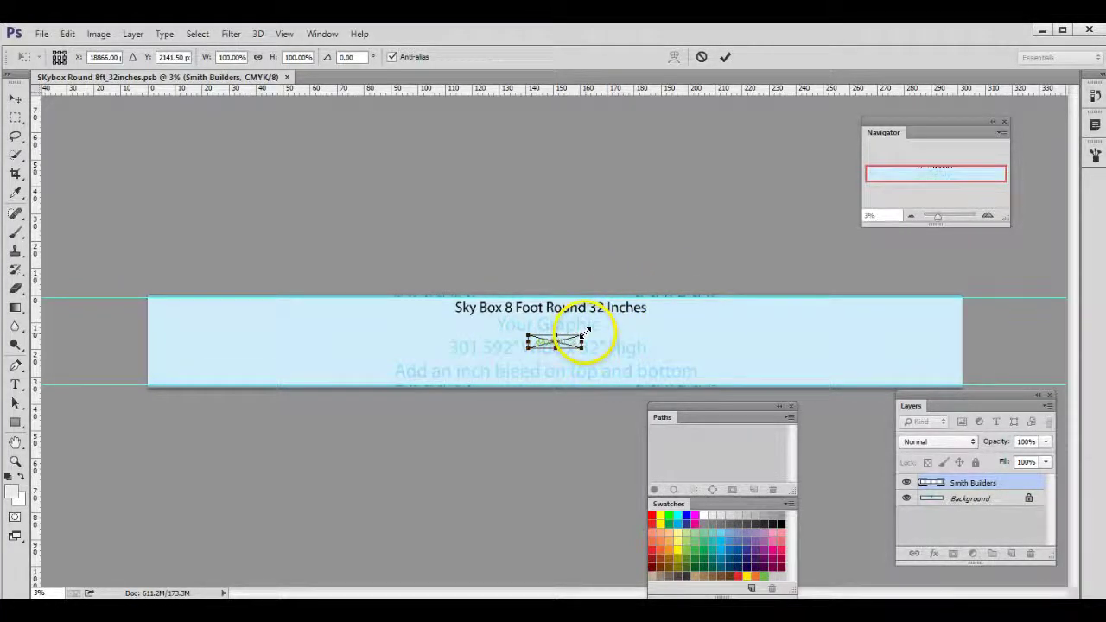
- Scale the placed logo to about 600% (roughly 120 by 30 inches) and place it at the banner's left end
drag(583, 333, 738, 298)
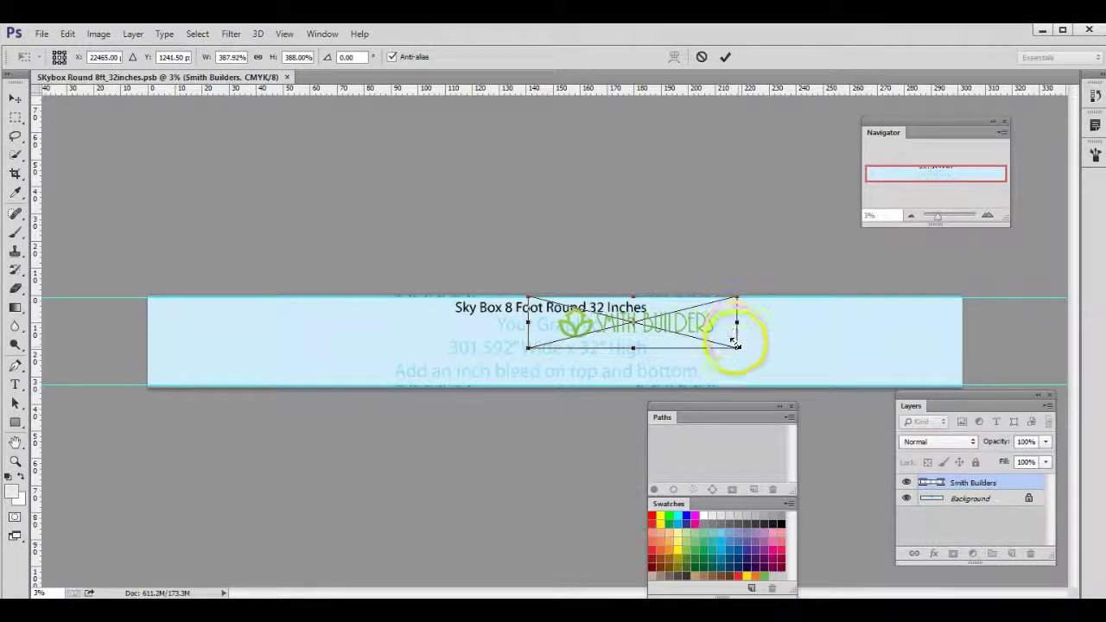
drag(738, 346, 784, 373)
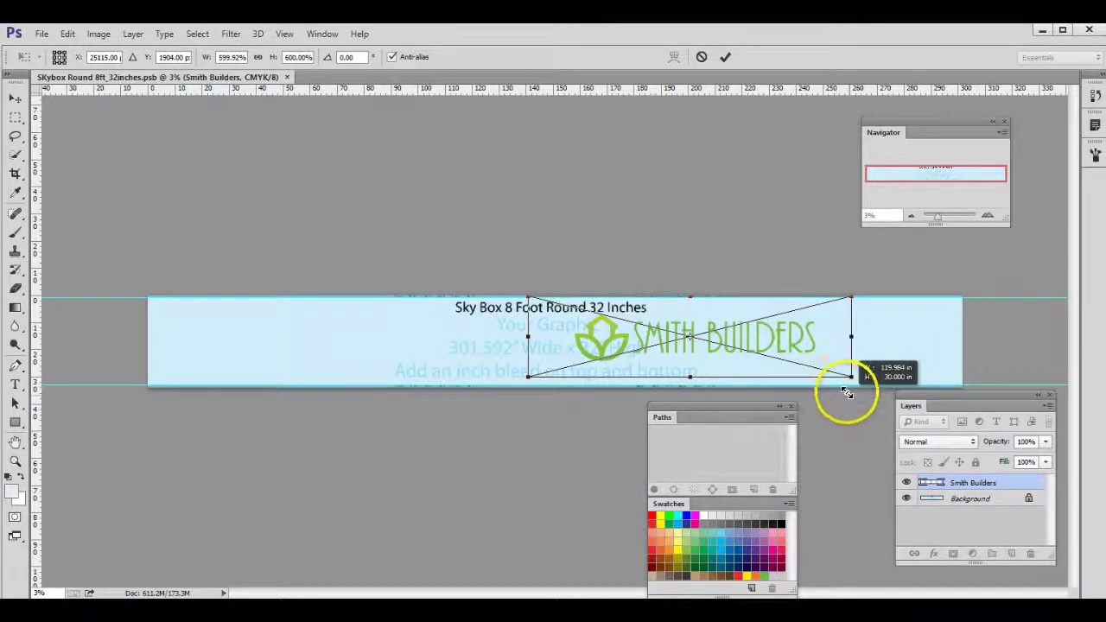
drag(809, 363, 395, 342)
right_click(396, 342)
click(429, 350)
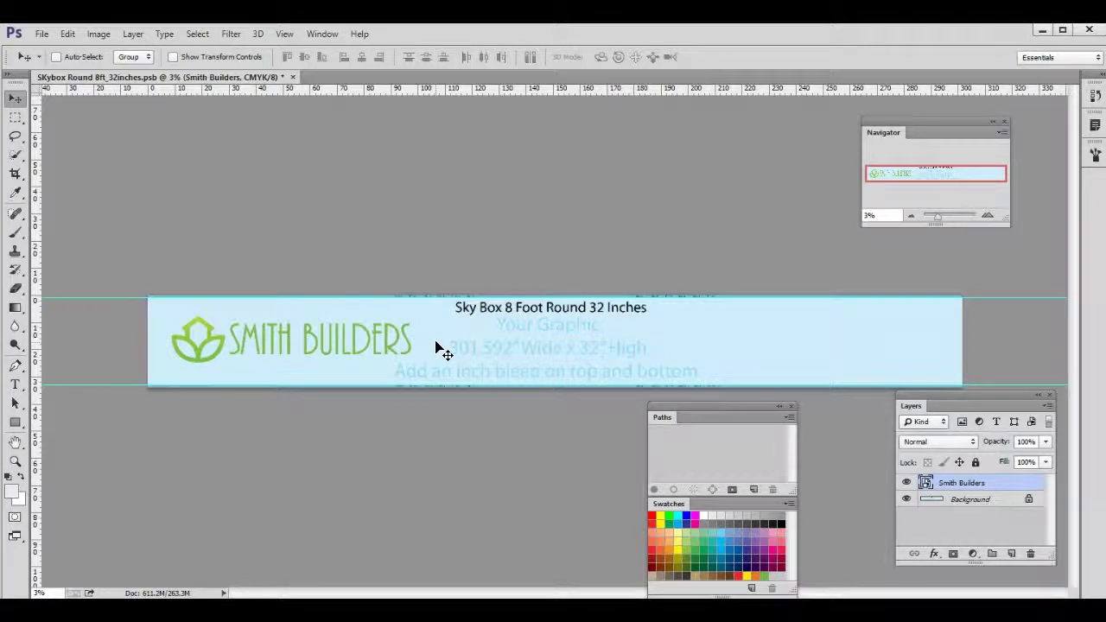
click(40, 34)
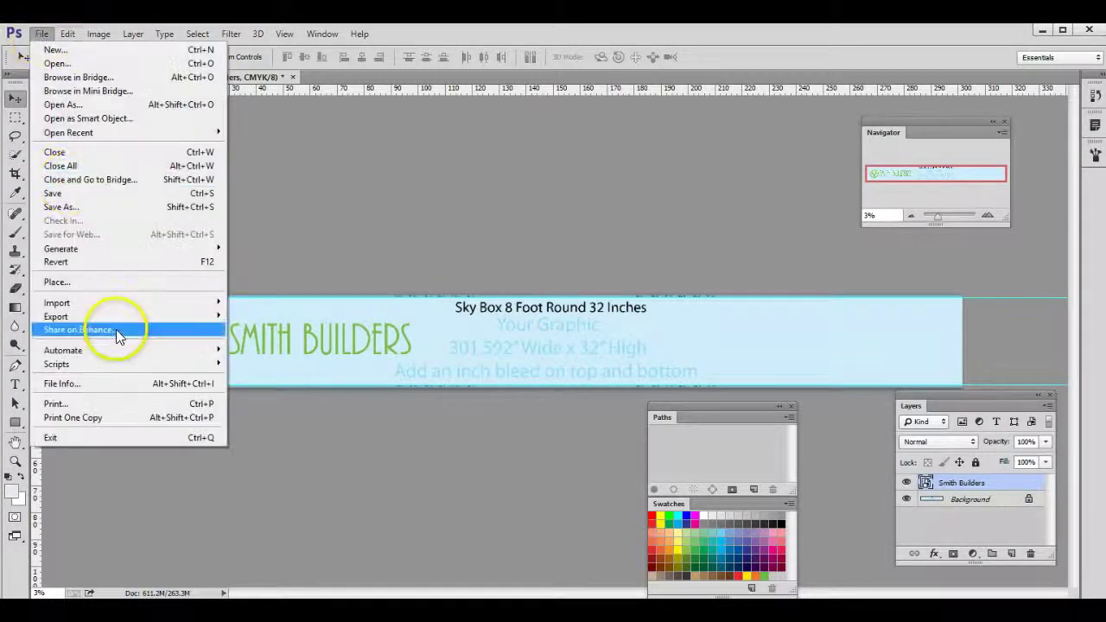
click(129, 277)
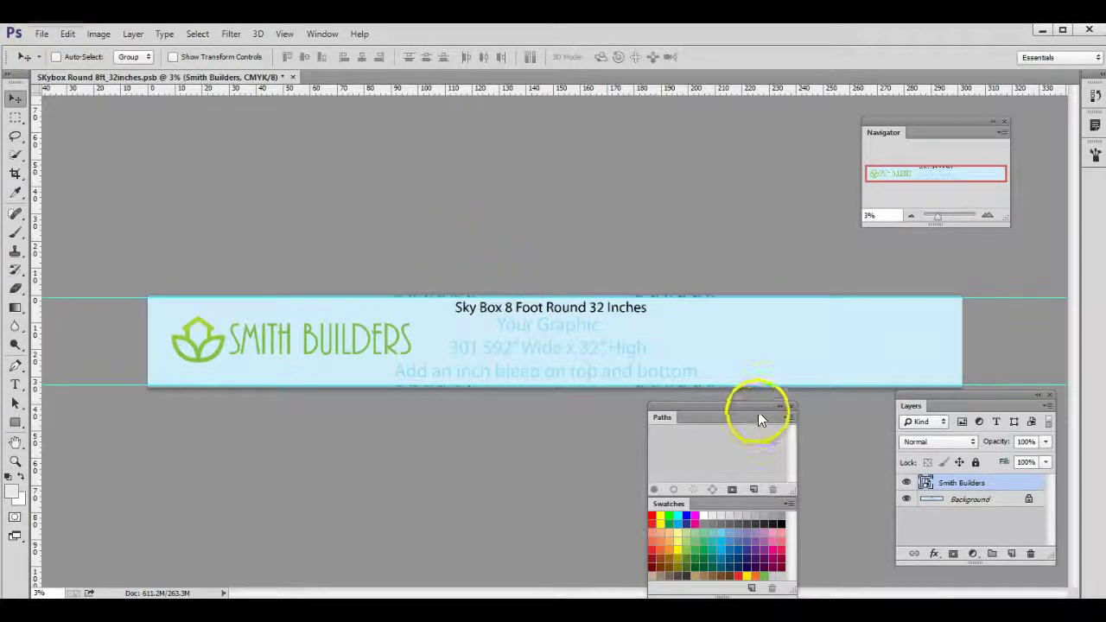
- Duplicate the Smith Builders layer and move the copy horizontally about 101.6 inches to the right of the original logo
double_click(962, 483)
right_click(967, 486)
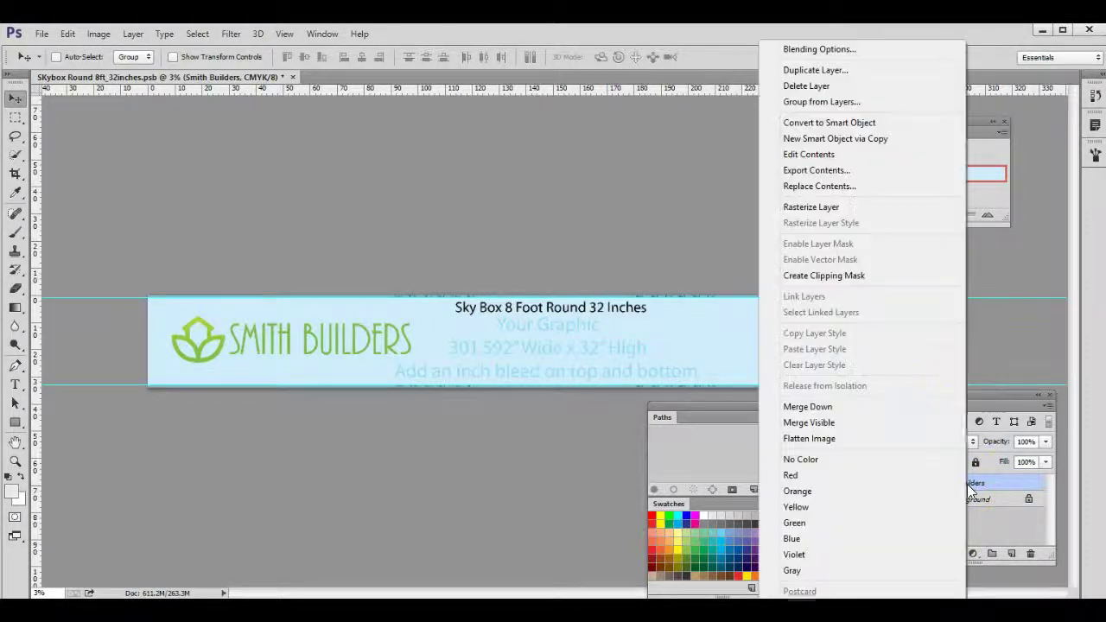
click(819, 70)
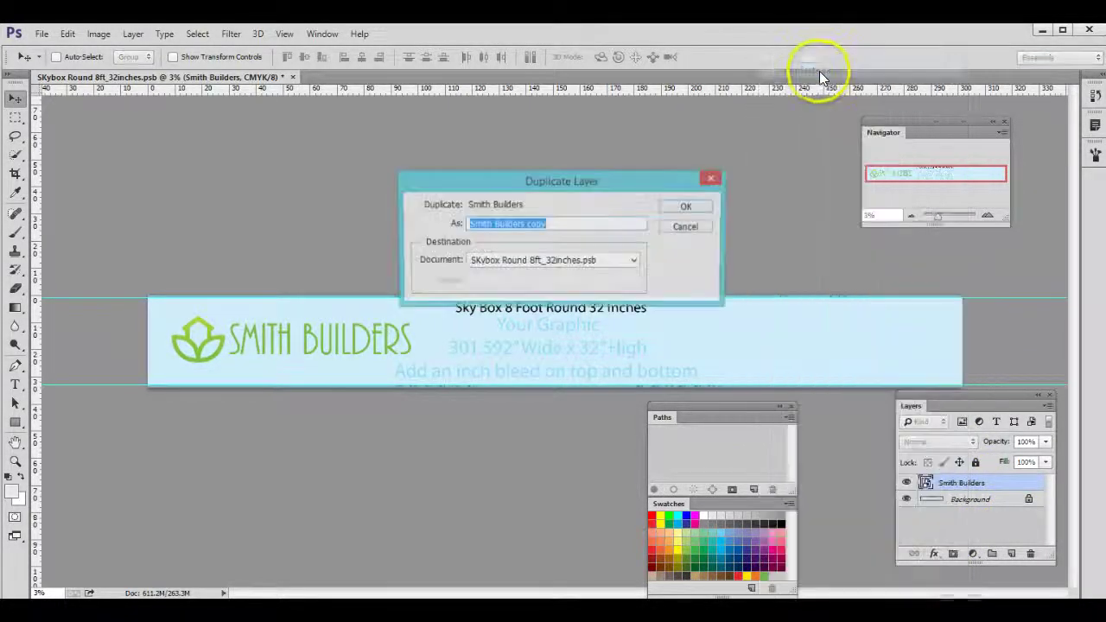
click(687, 206)
drag(309, 346, 596, 344)
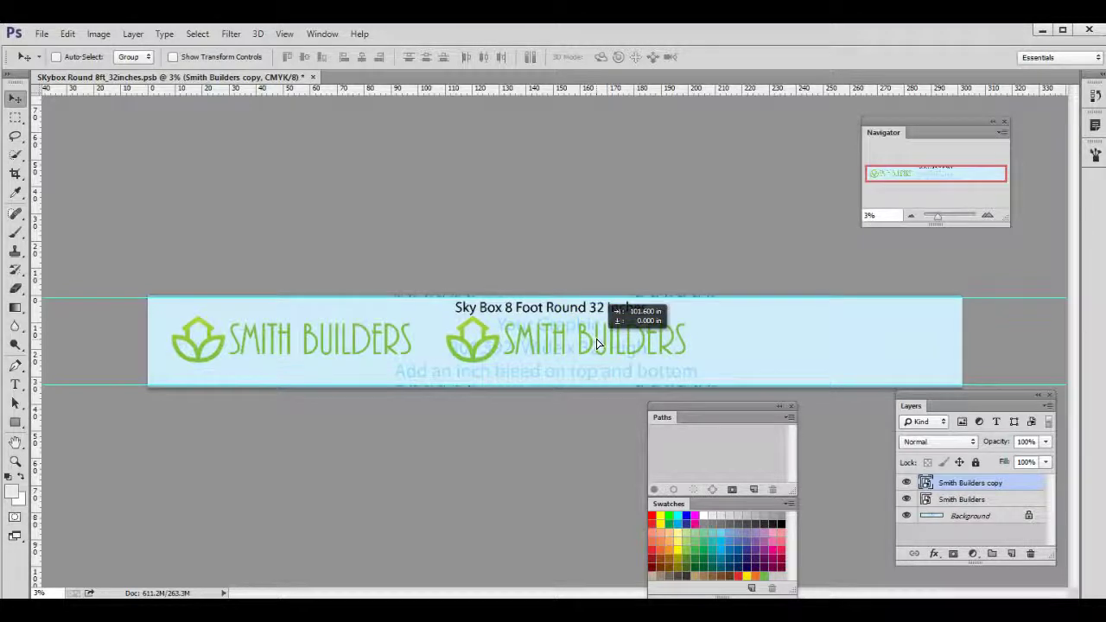
click(622, 387)
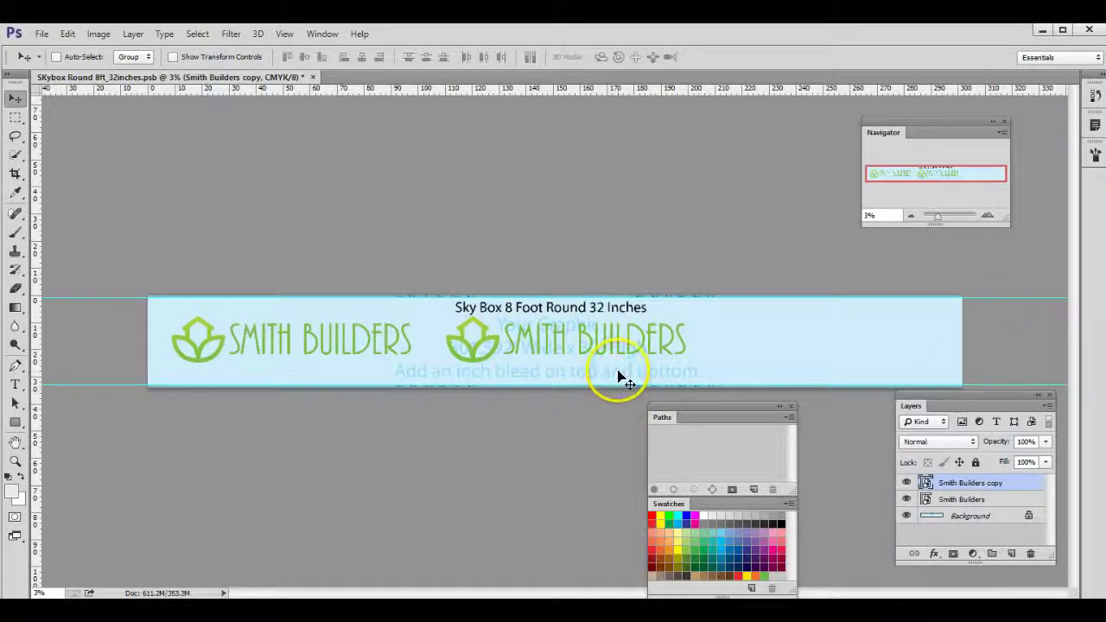
- Duplicate the middle logo layer to the banner's right end, and space the middle logo evenly between the outer two
right_click(969, 482)
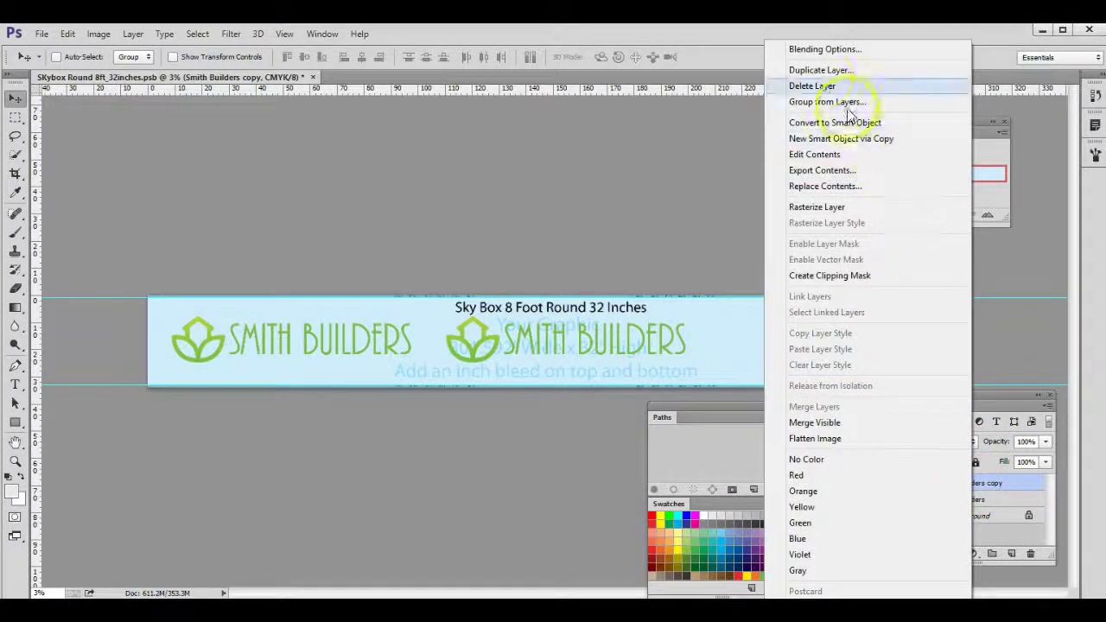
click(820, 70)
click(678, 201)
drag(639, 324, 886, 332)
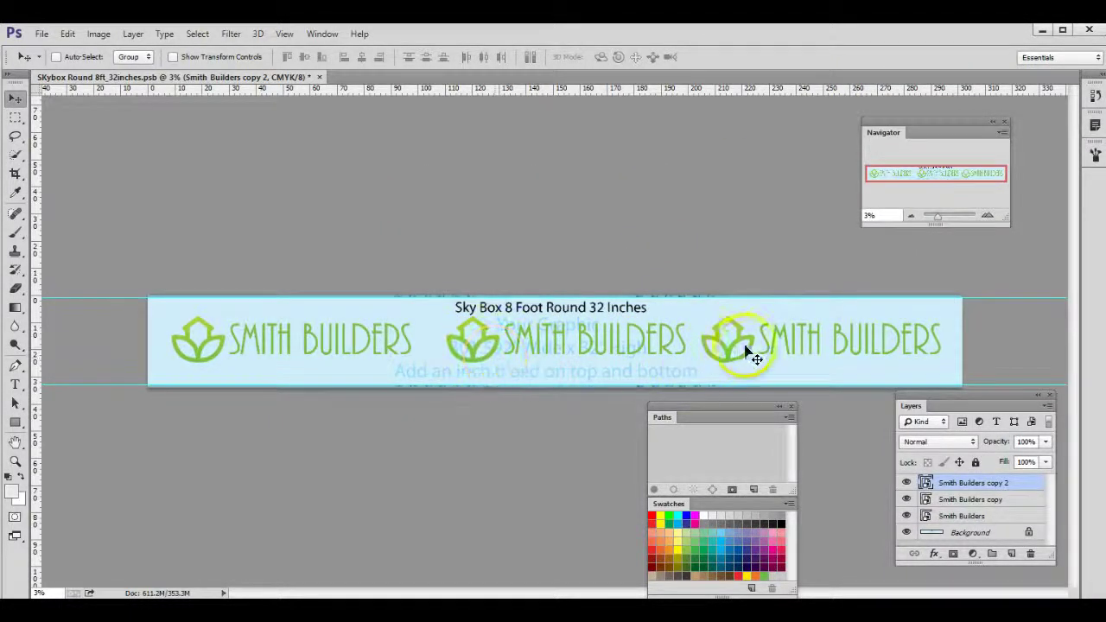
click(954, 499)
drag(544, 367, 618, 344)
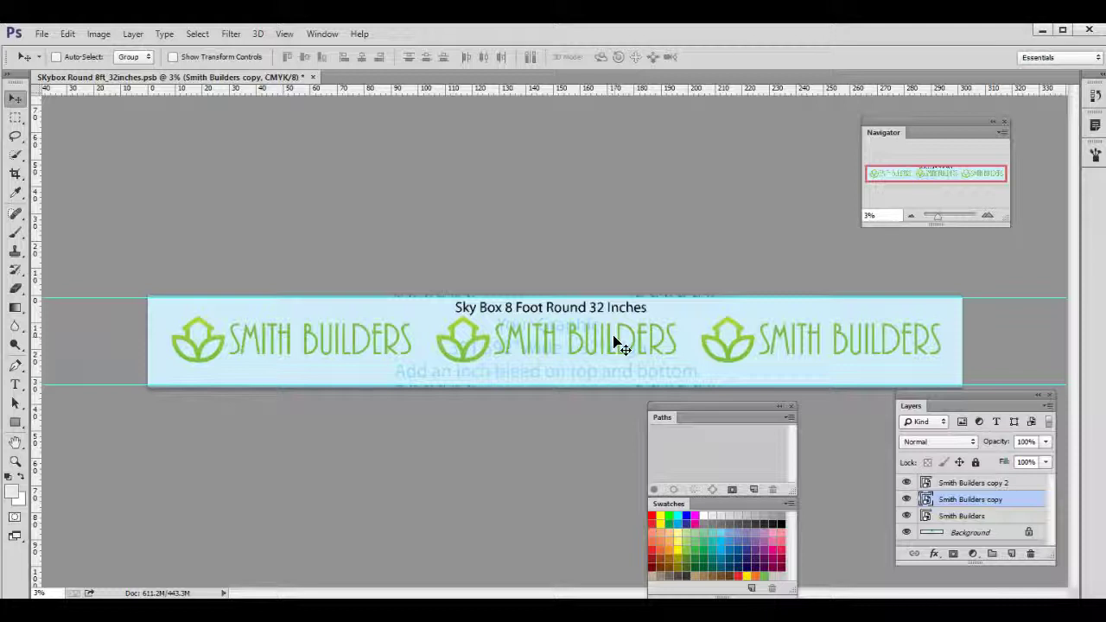
- Examine the middle logo's lettering at 66.67% magnification to judge its sharpness
scroll(620, 343, up, 1)
key(ctrl+plus)
key(ctrl+plus)
key(ctrl+plus)
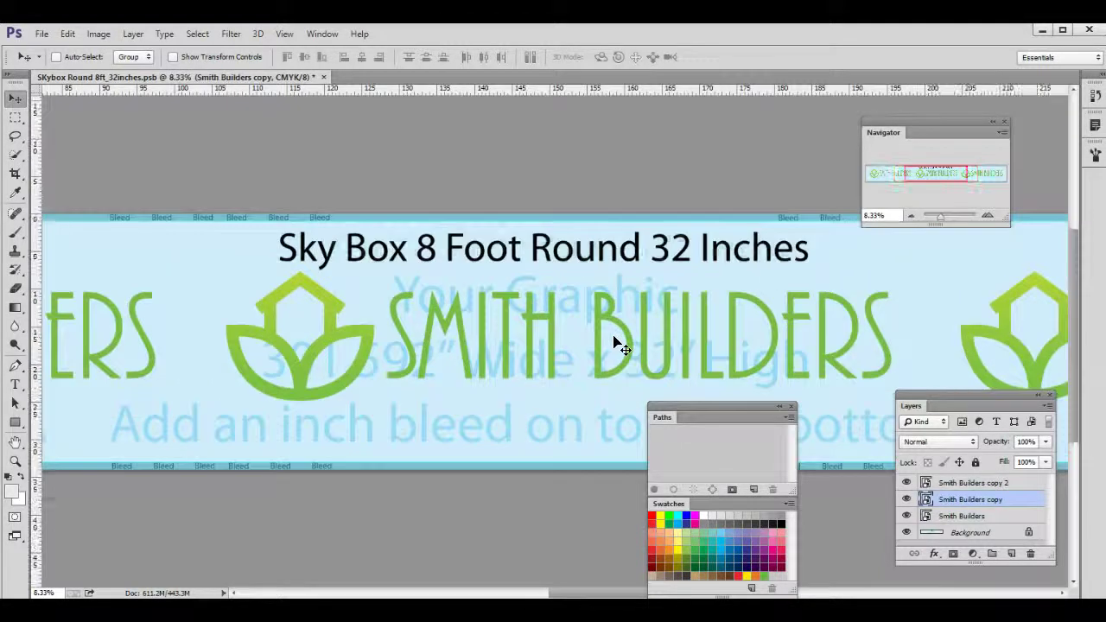
key(ctrl+plus)
key(ctrl+plus)
key(ctrl+plus)
key(ctrl+plus)
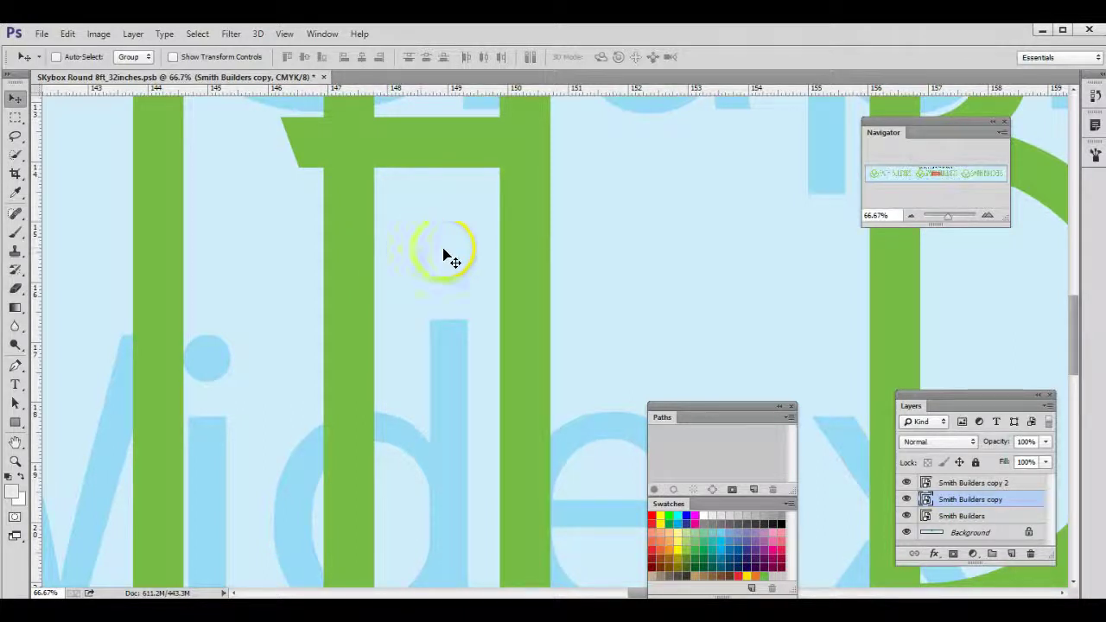
scroll(441, 177, up, 5)
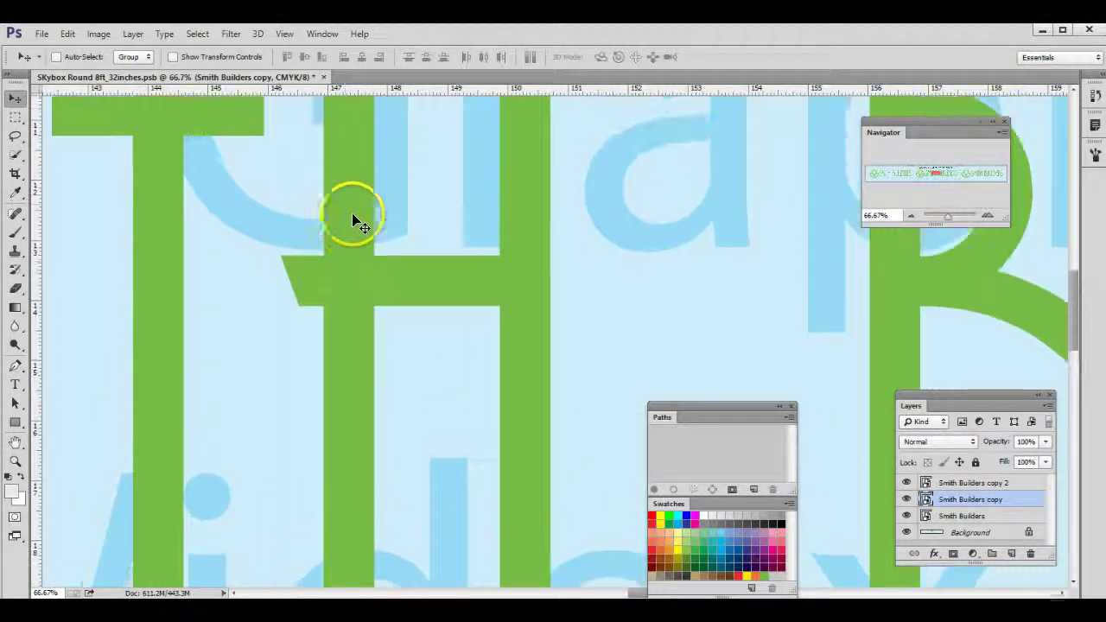
scroll(349, 198, up, 1)
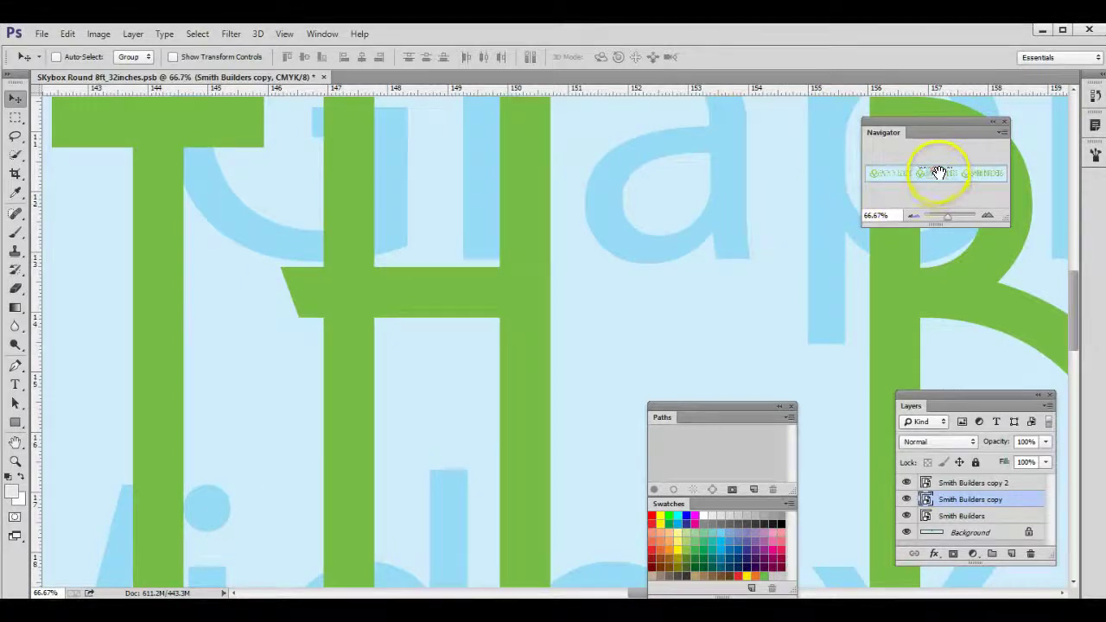
- Inspect the bleed strips along the banner's upper and lower edges, and return to the full banner view
scroll(934, 174, left, 10)
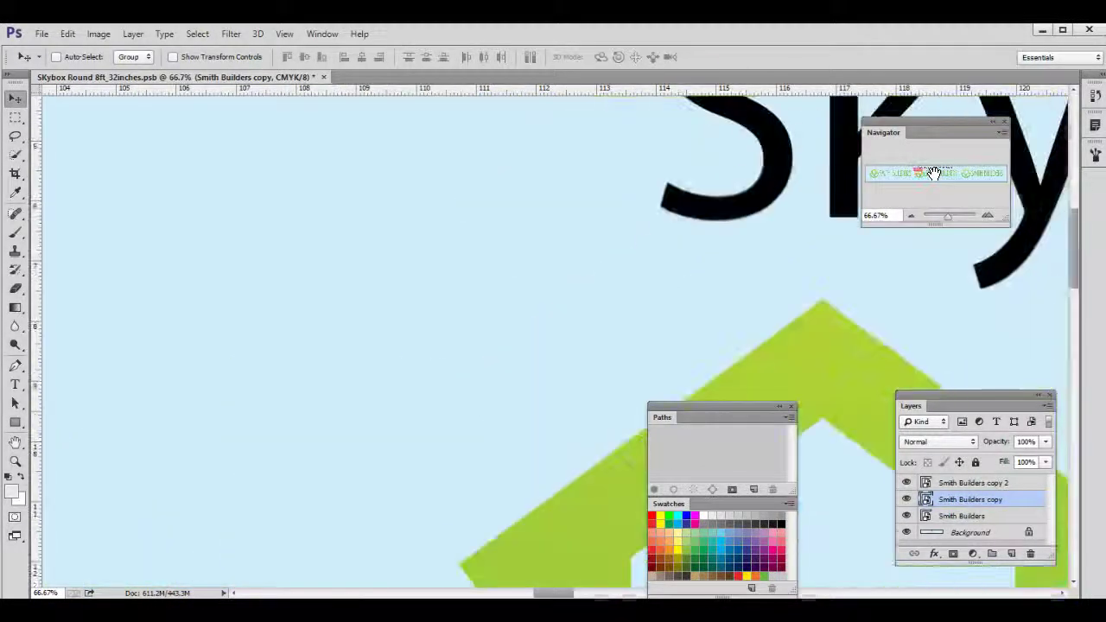
click(925, 173)
drag(924, 174, 927, 172)
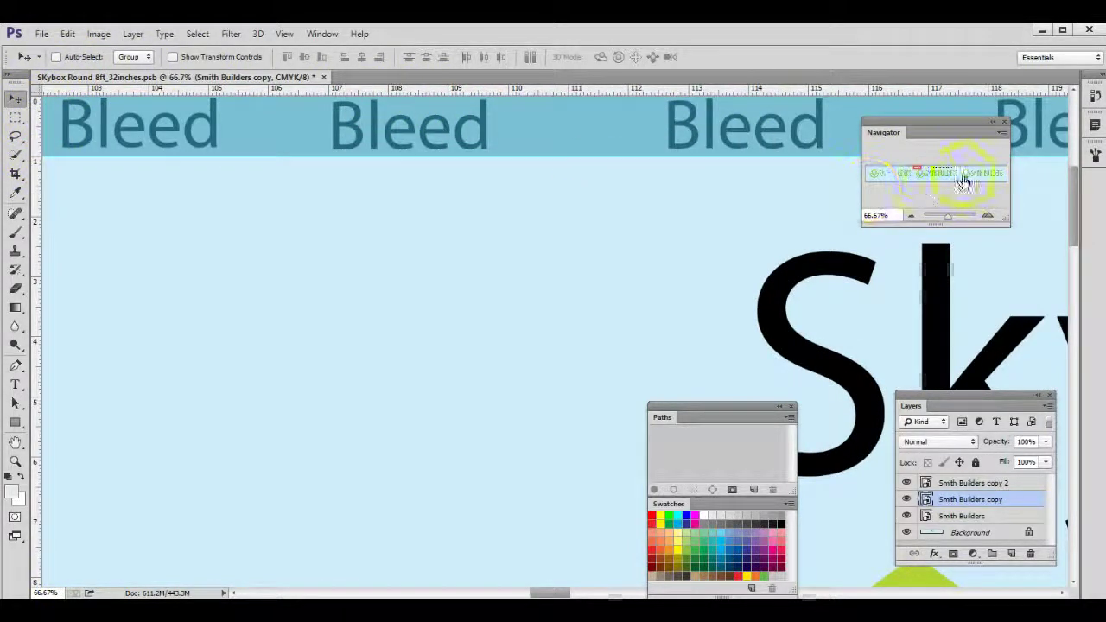
drag(919, 168, 916, 169)
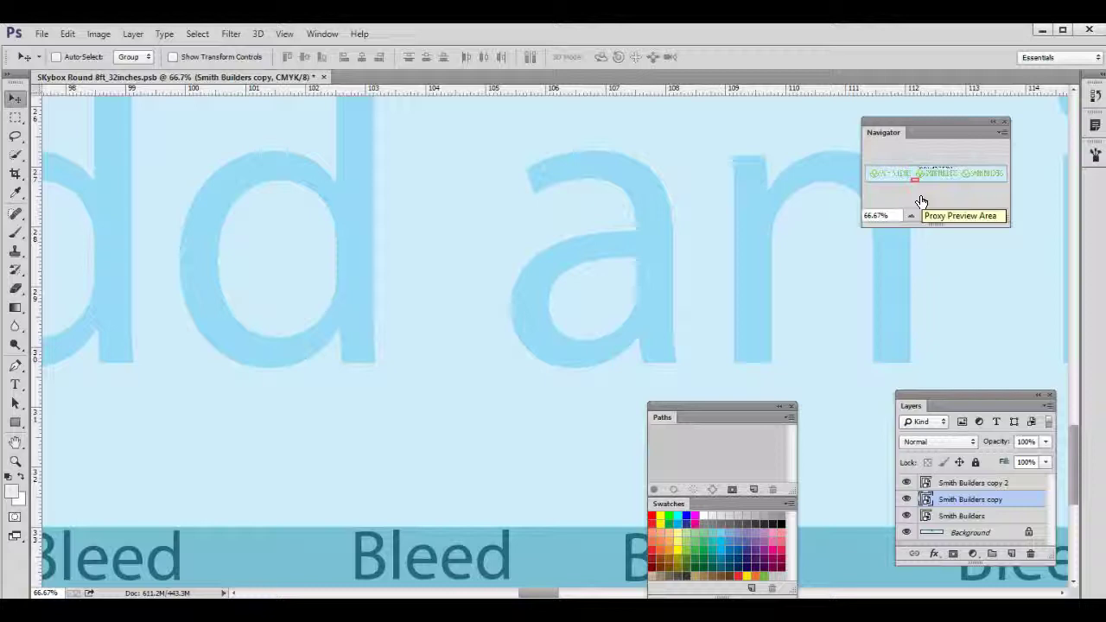
key(ctrl+minus)
key(ctrl+minus)
key(ctrl+minus)
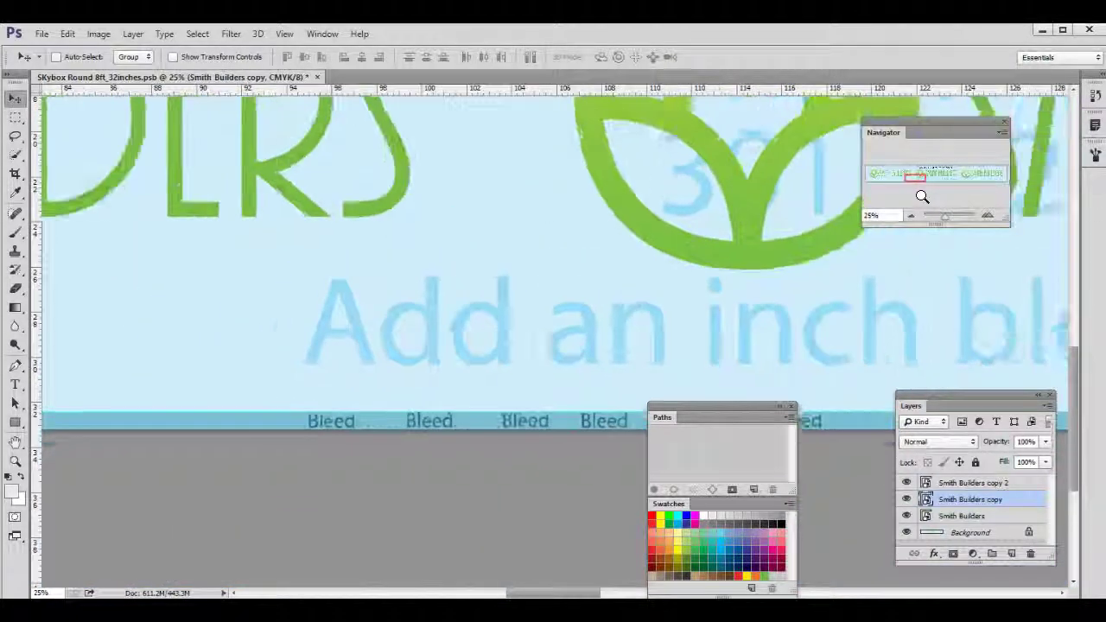
key(ctrl+minus)
key(ctrl+minus)
key(ctrl+minus)
key(ctrl+minus)
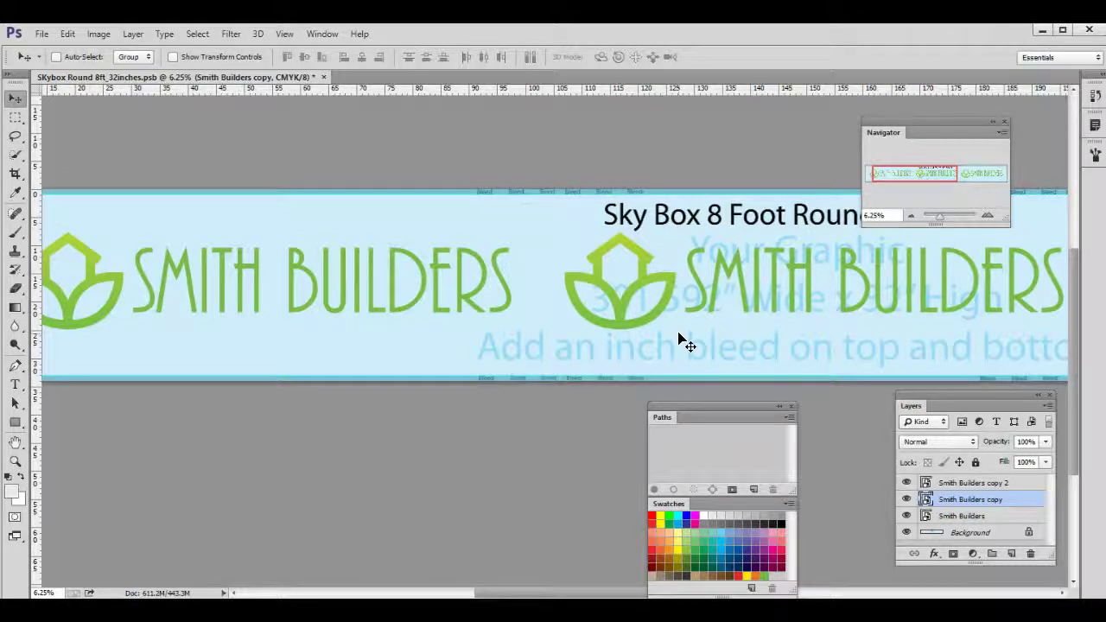
scroll(681, 339, down, 3)
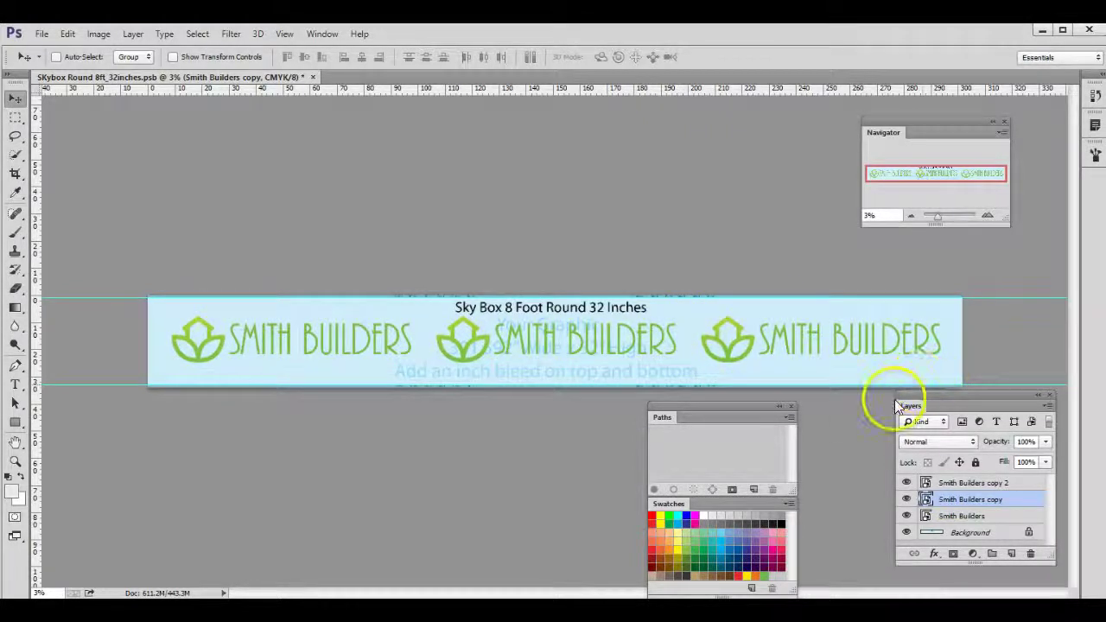
- Delete the template's Background layer and flatten the three logo layers into one image
click(969, 533)
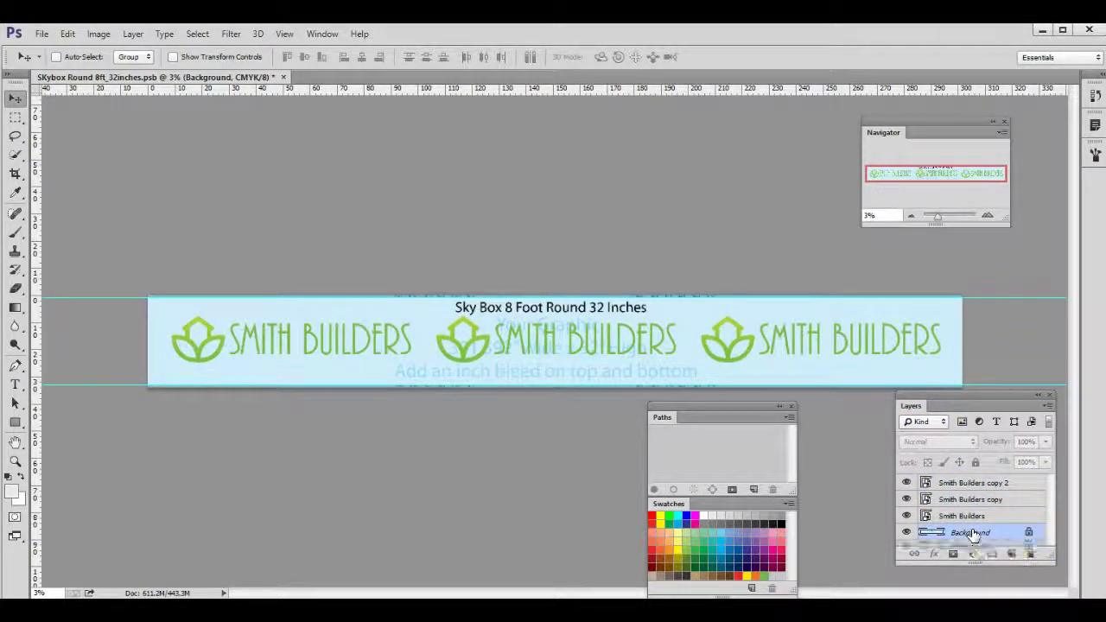
drag(972, 533, 1034, 557)
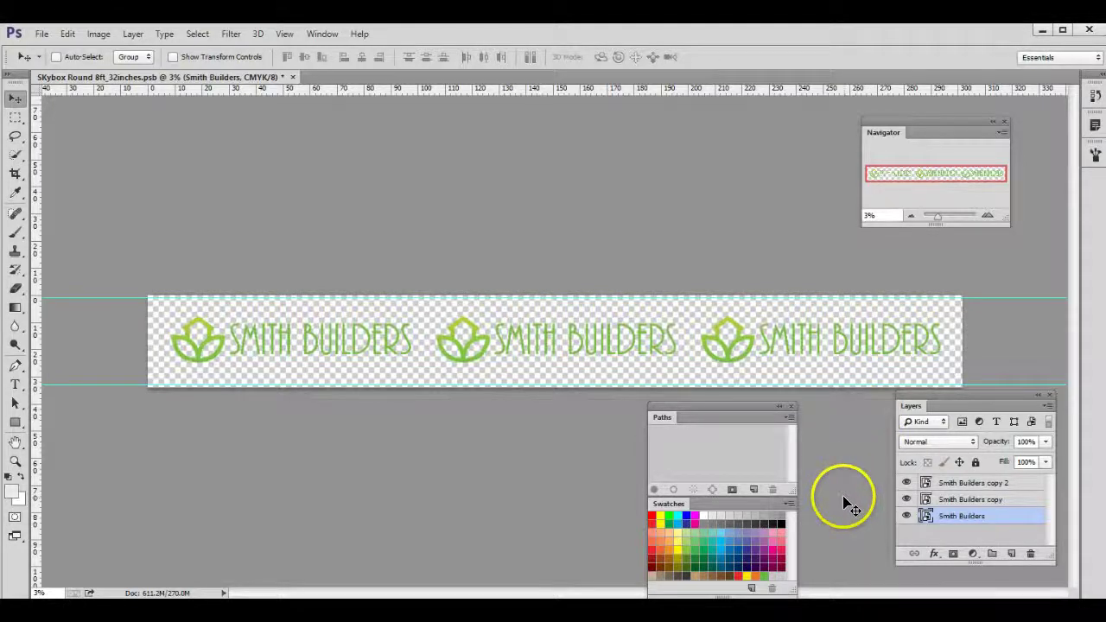
click(324, 181)
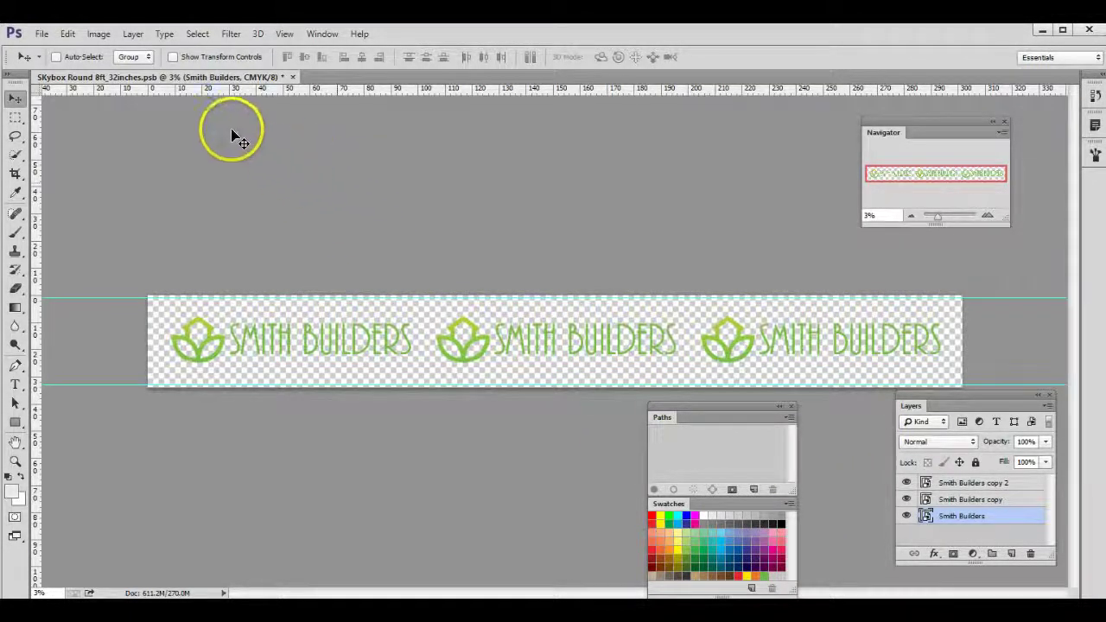
click(134, 35)
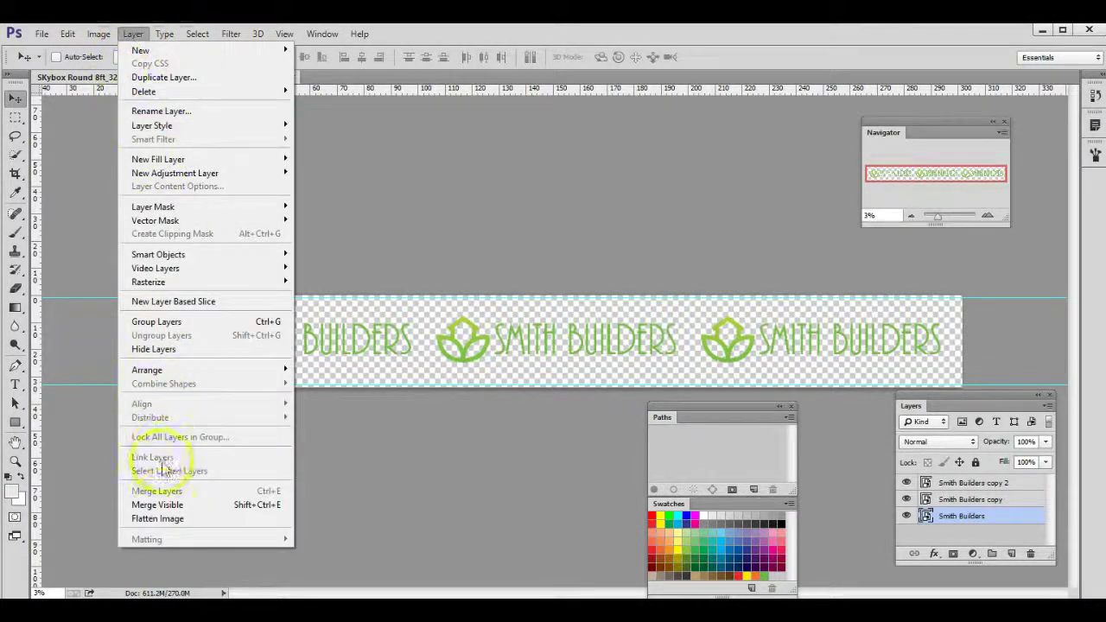
click(165, 519)
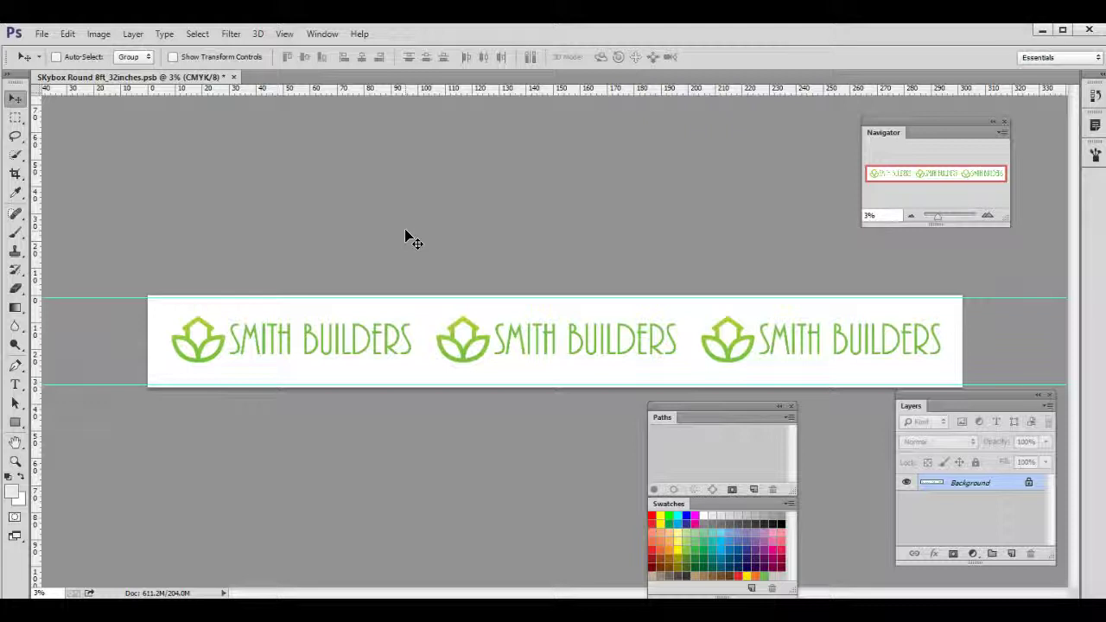
click(42, 34)
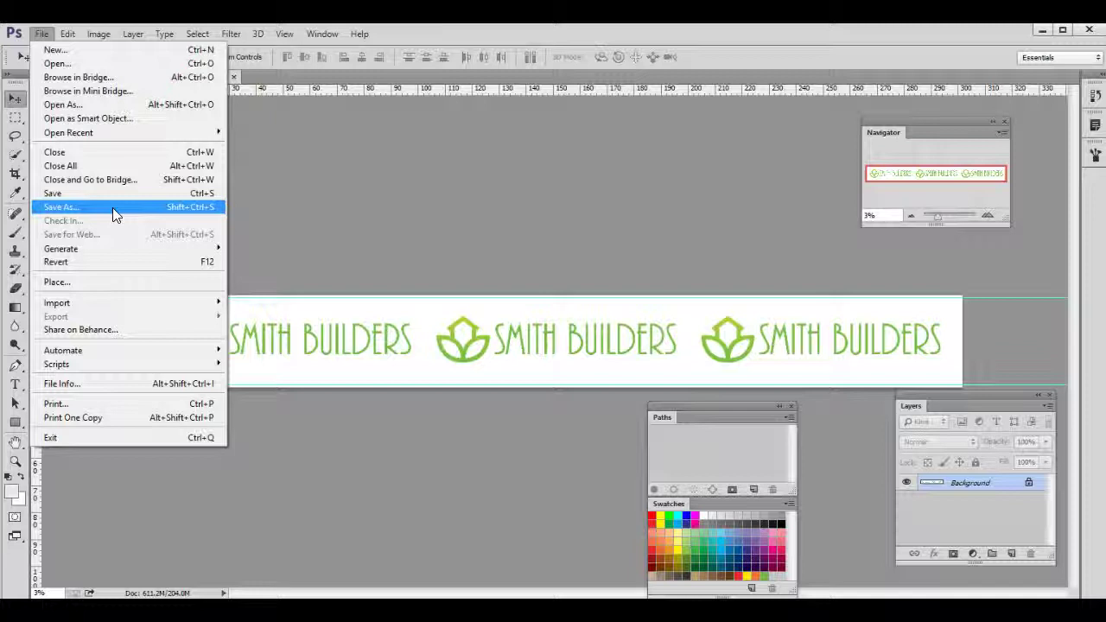
click(432, 216)
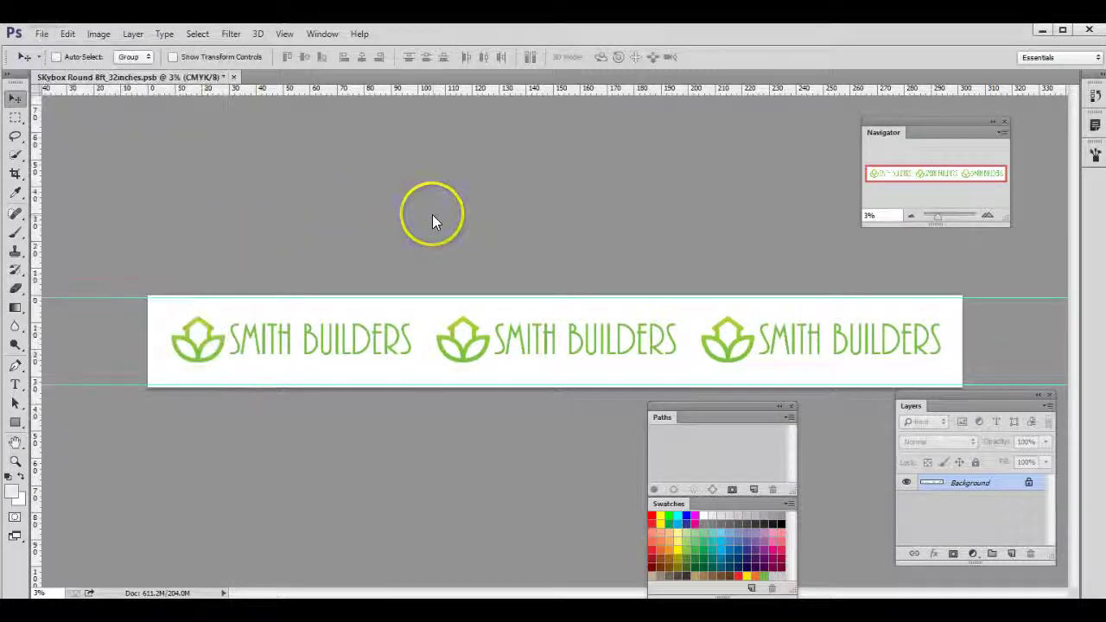